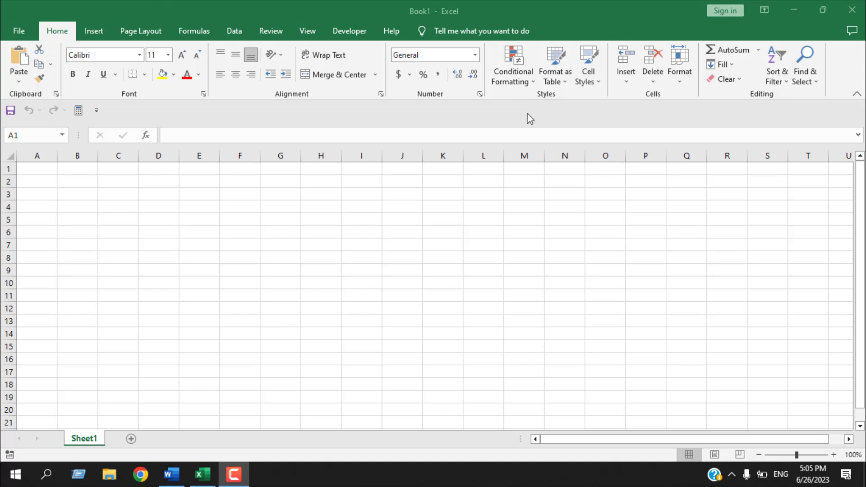
Toggle full-screen view with Ctrl+Shift+F1, then collapse the ribbon and expand it again.
key("ctrl+shift+F1")
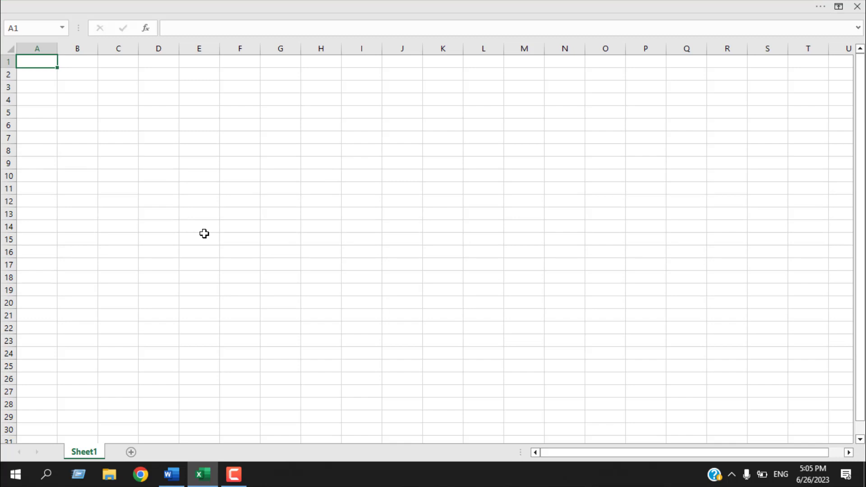
key("ctrl+shift+F1")
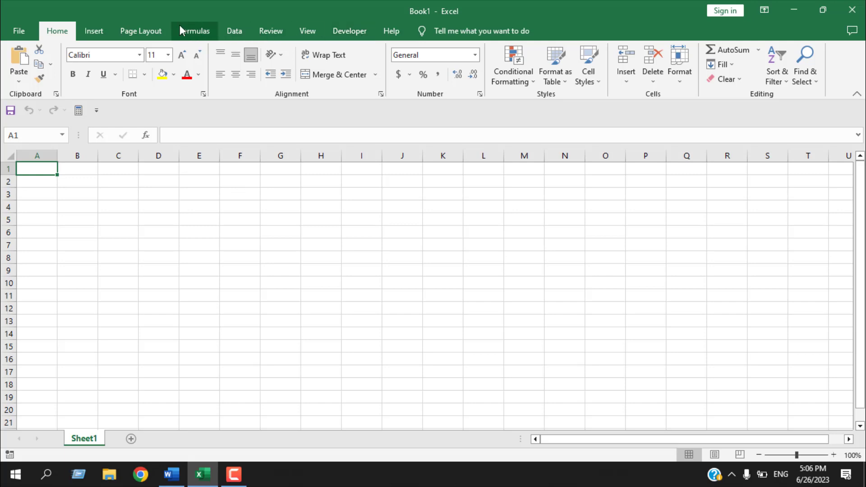
right_click(358, 30)
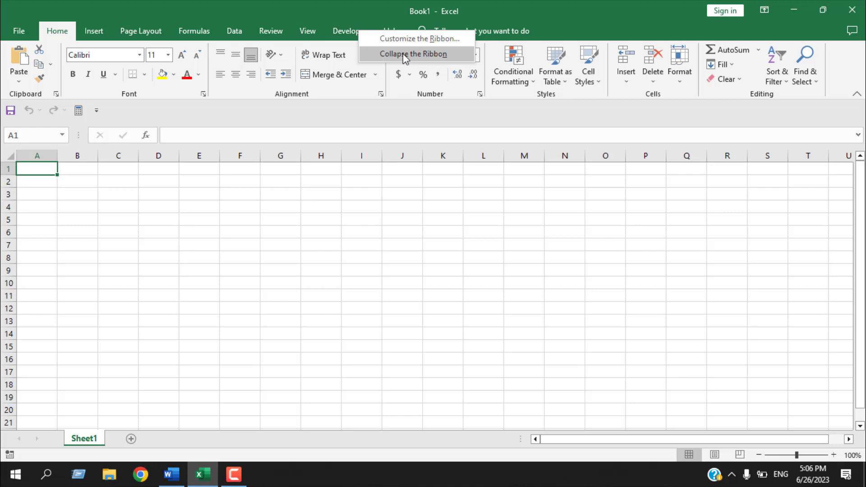
left_click(403, 53)
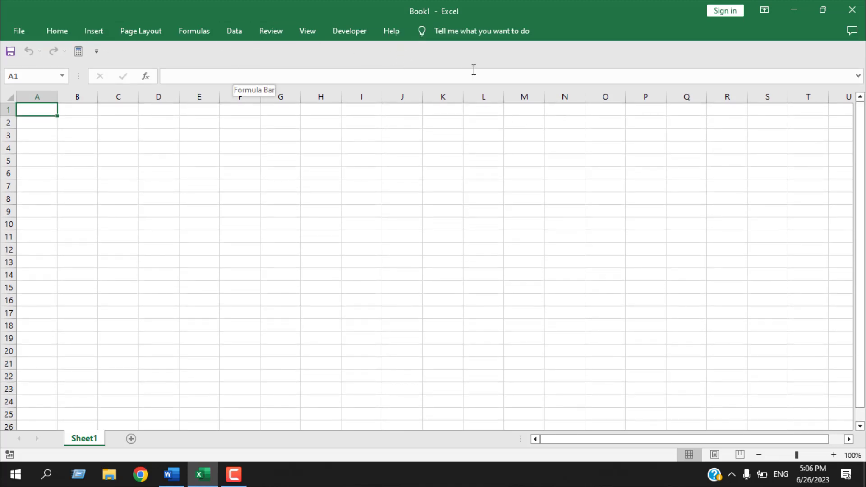
right_click(331, 31)
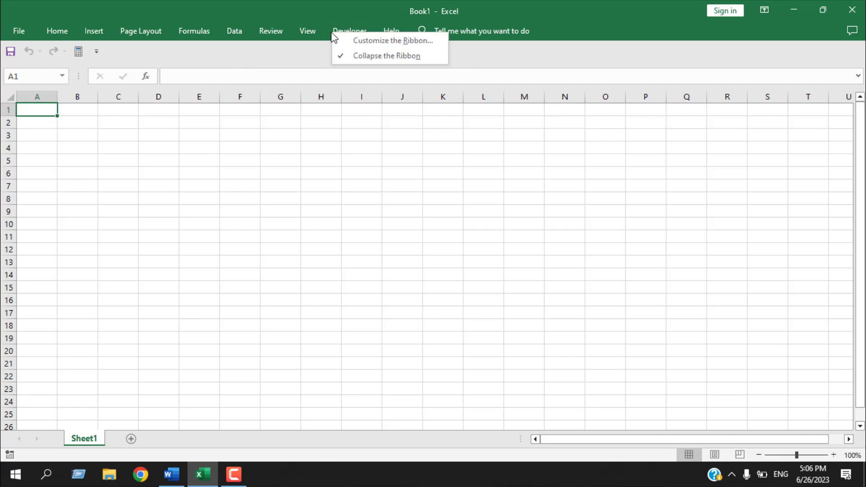
left_click(354, 57)
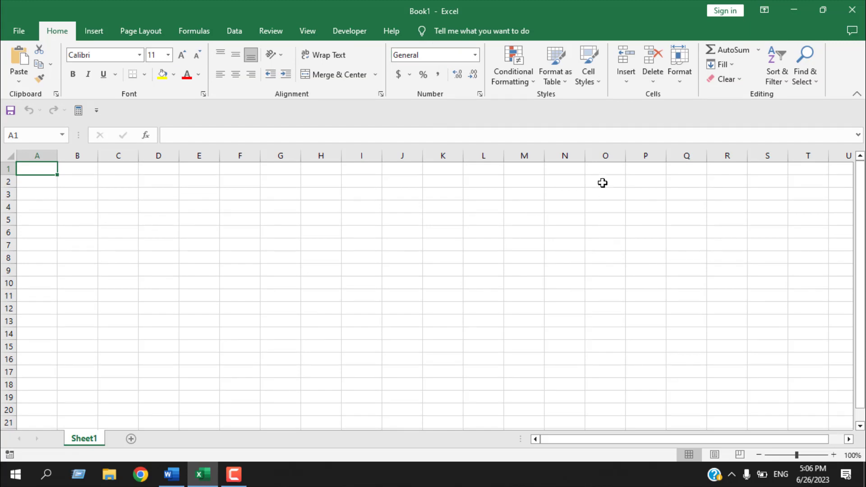
Set Ribbon Display Options to Show Tabs, then to Auto-hide Ribbon.
left_click(764, 11)
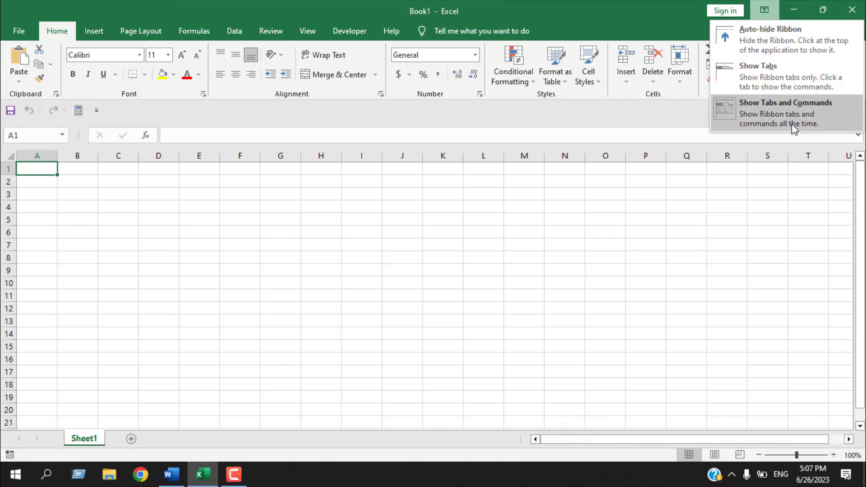
left_click(762, 78)
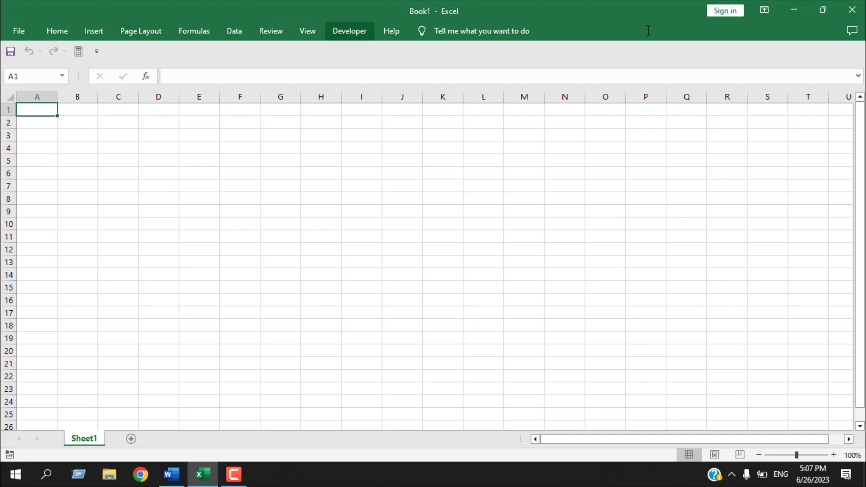
left_click(762, 10)
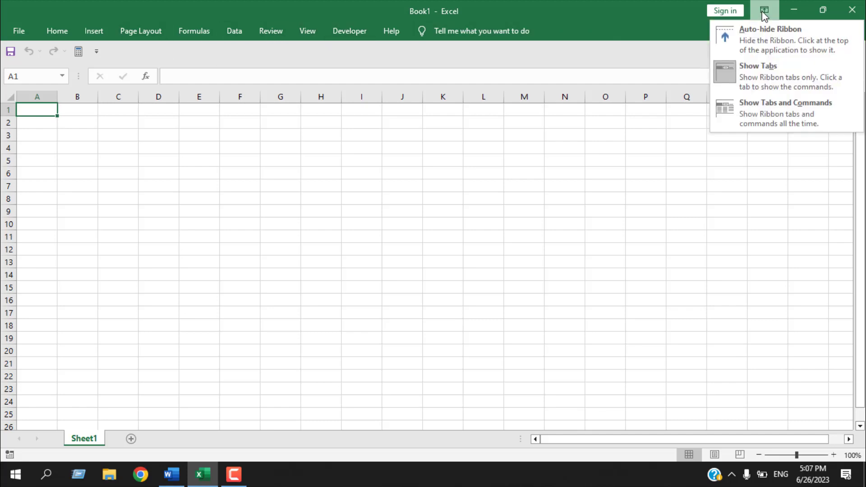
left_click(757, 46)
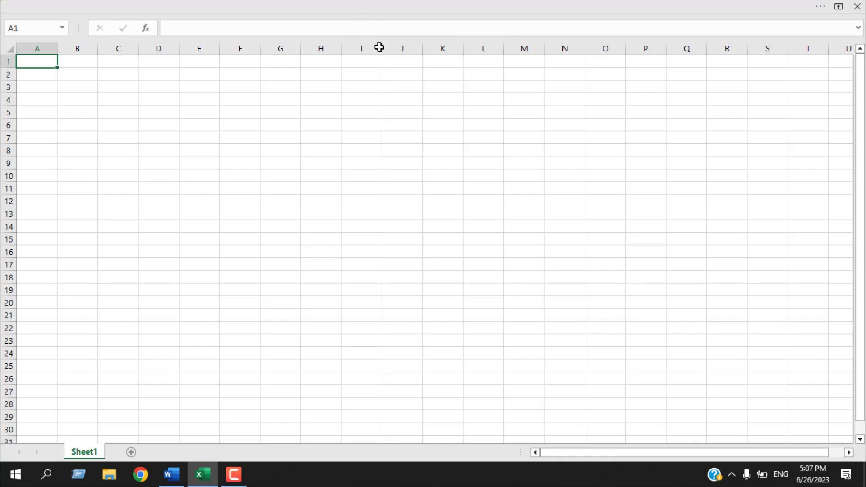
Reveal the hidden ribbon twice, then pin it with Show Tabs and Commands.
left_click(383, 5)
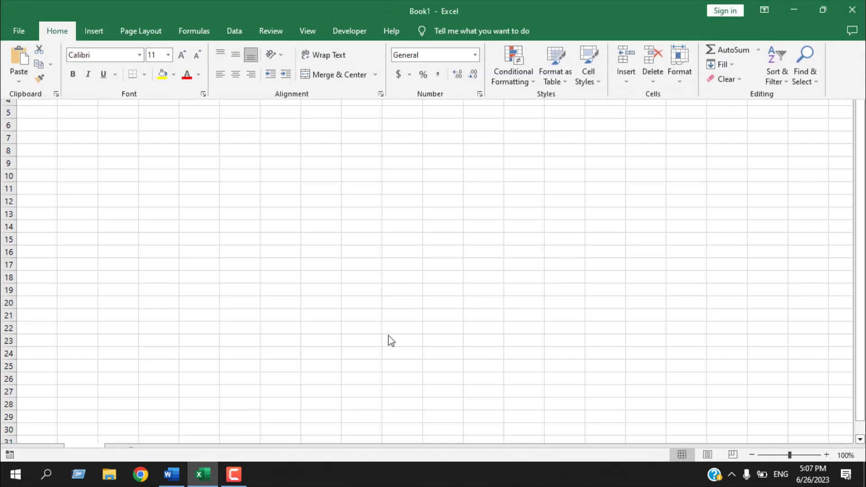
left_click(348, 263)
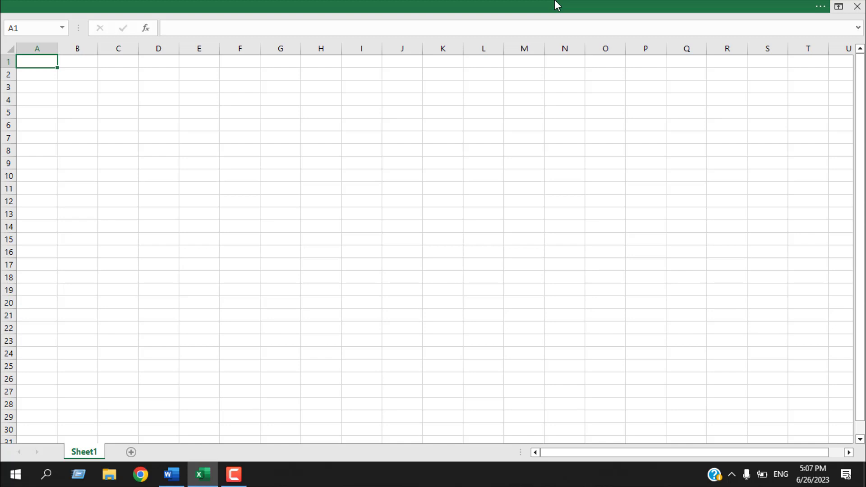
left_click(552, 9)
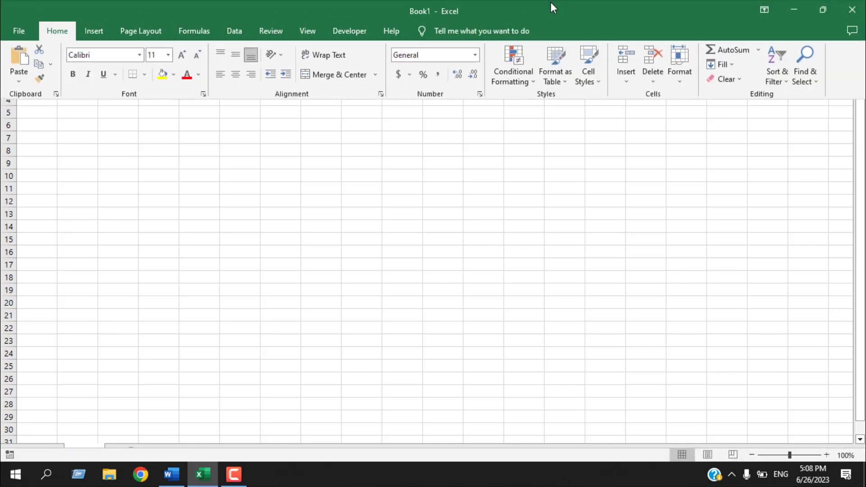
left_click(767, 8)
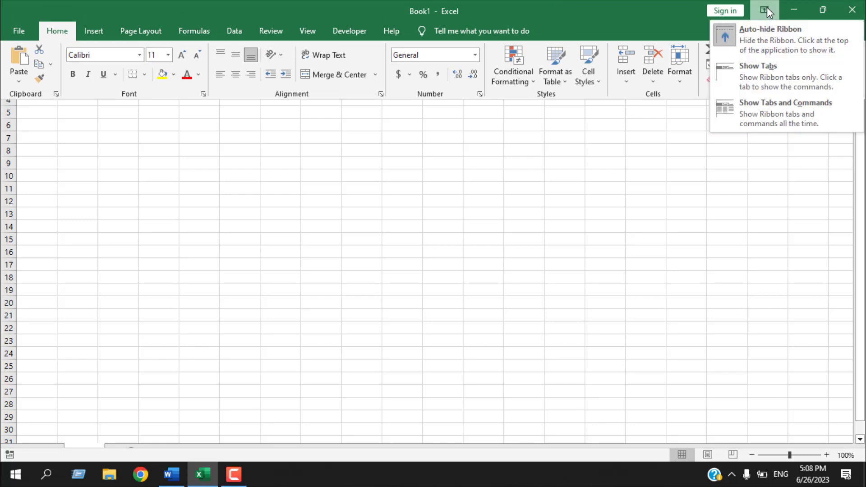
left_click(796, 110)
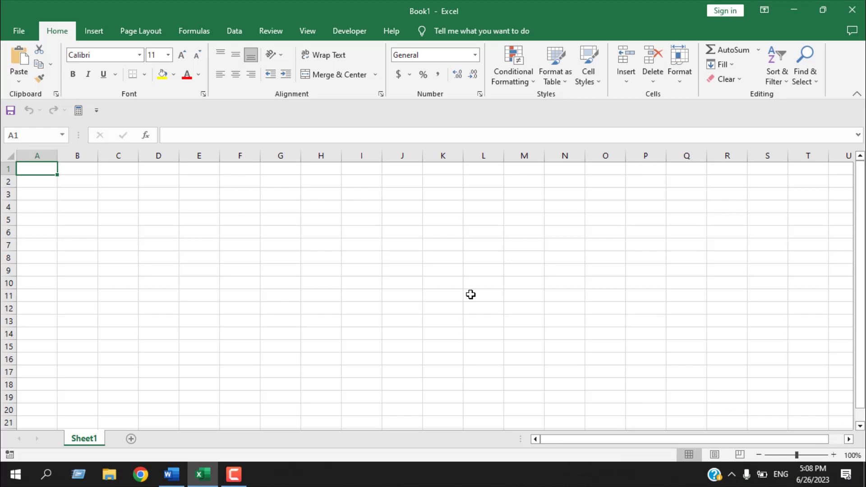
key("ctrl+F1")
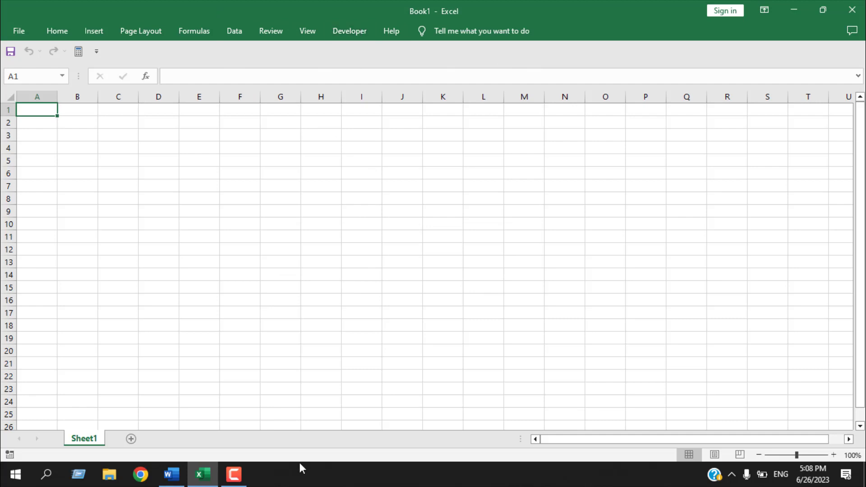
key("ctrl+F1")
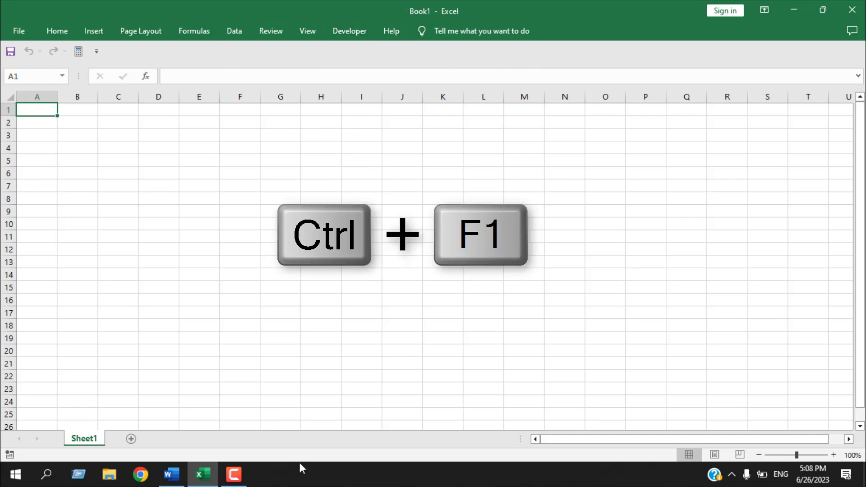
key("ctrl+F1")
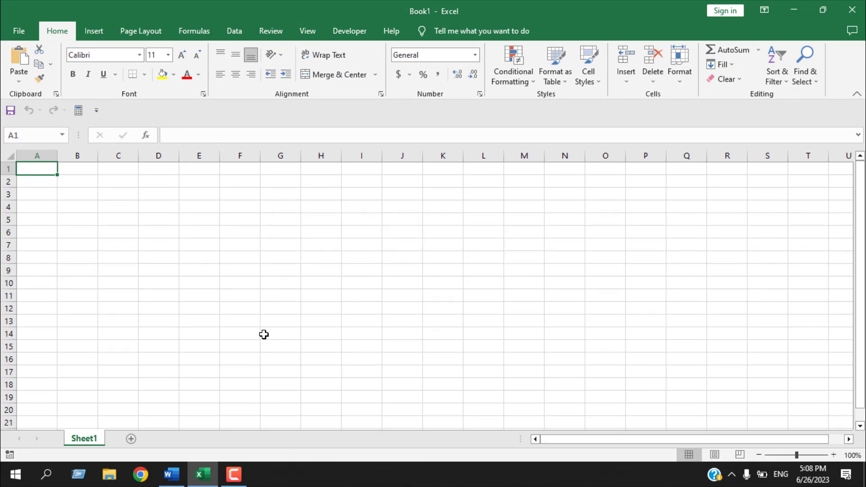
key("ctrl+shift+F1")
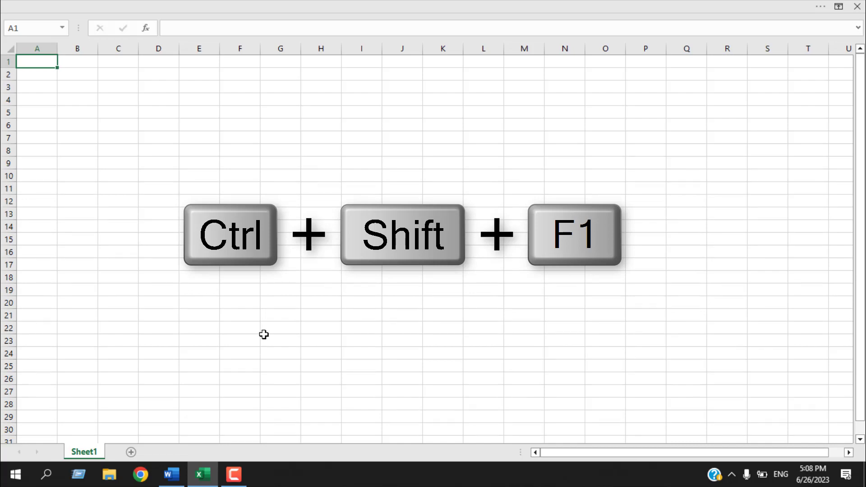
key("ctrl+shift+F1")
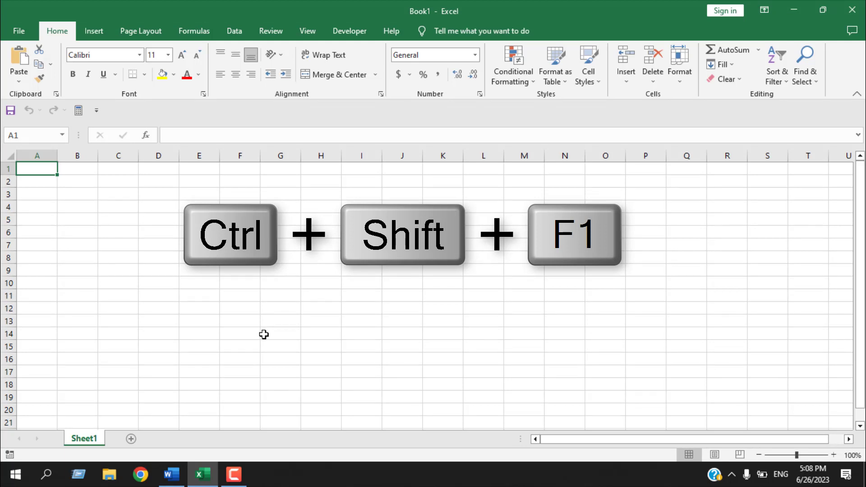